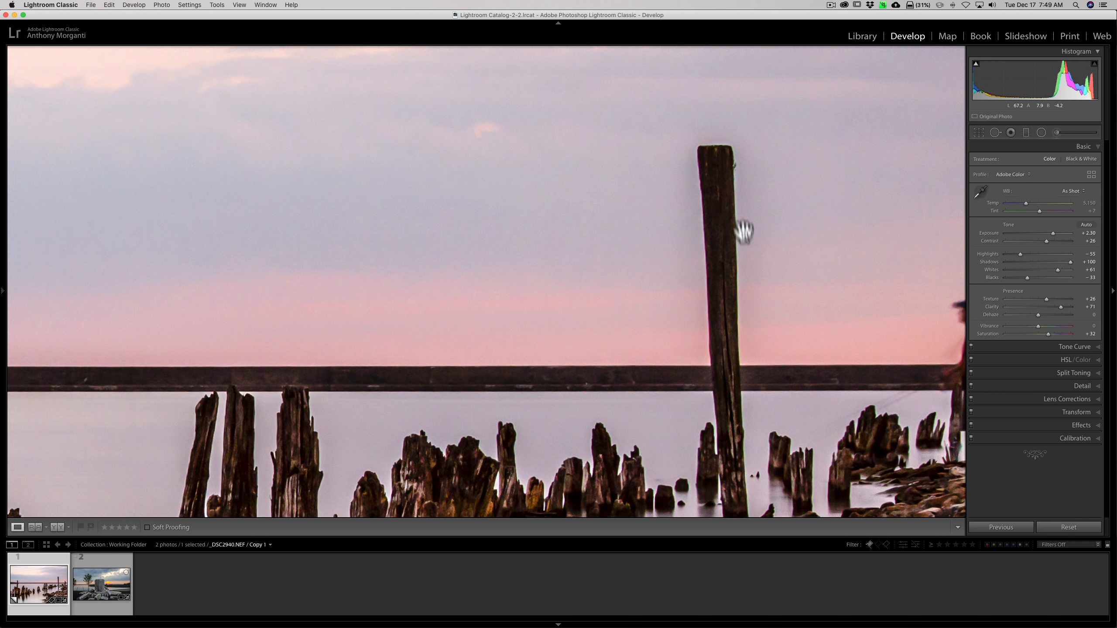
On the pier photo, reset Clarity and Contrast to 0.
{"action": "left_click", "coordinate": [718, 236]}
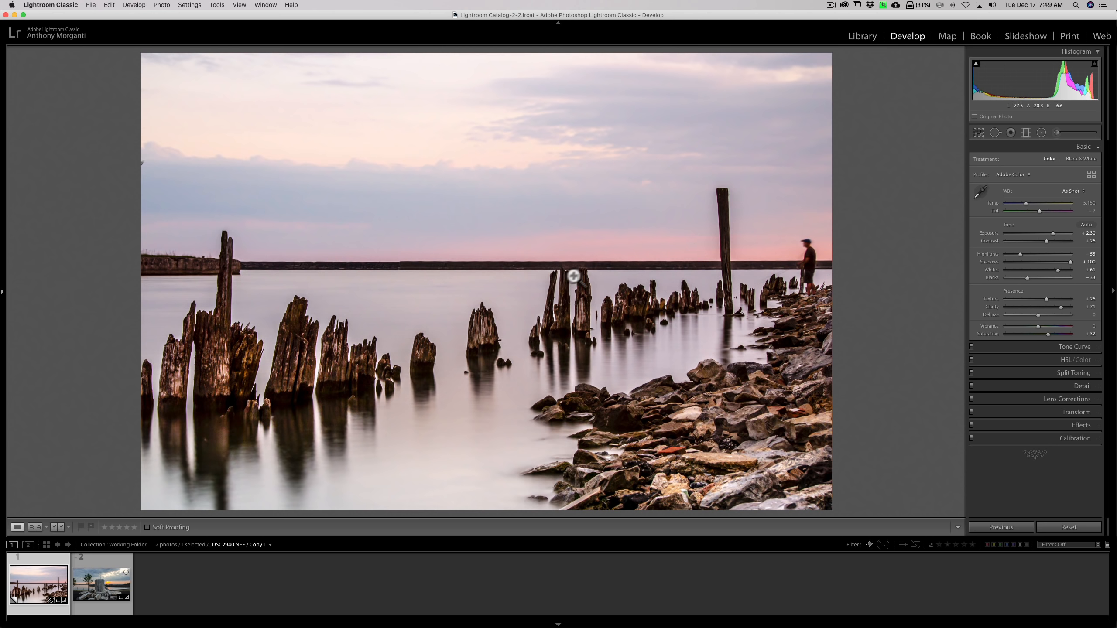
{"action": "left_click", "coordinate": [548, 302]}
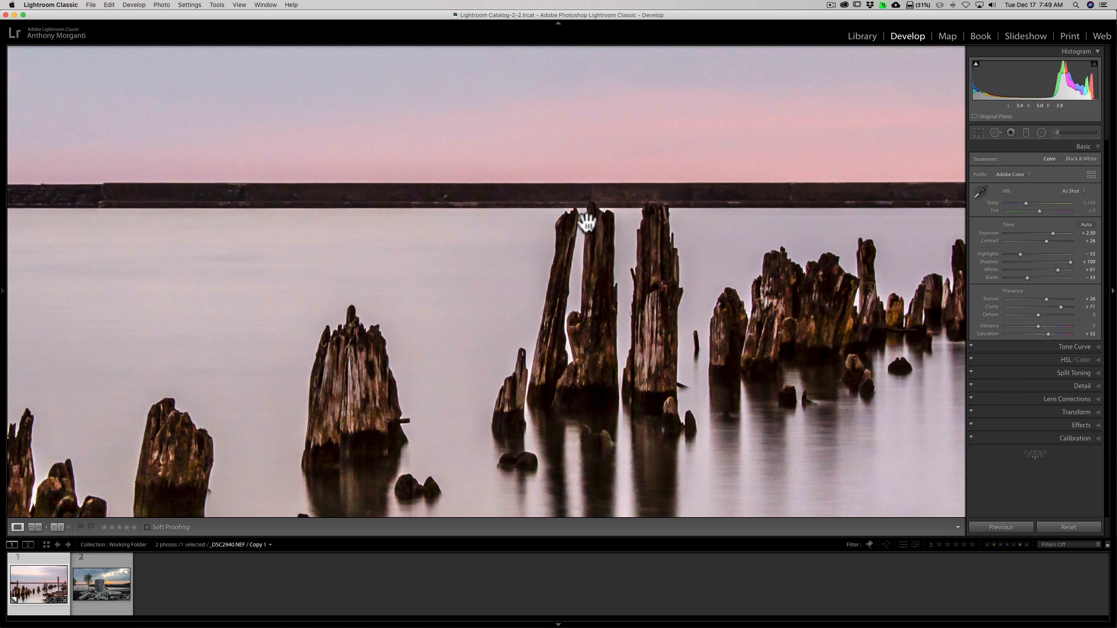
{"action": "left_click", "coordinate": [690, 292]}
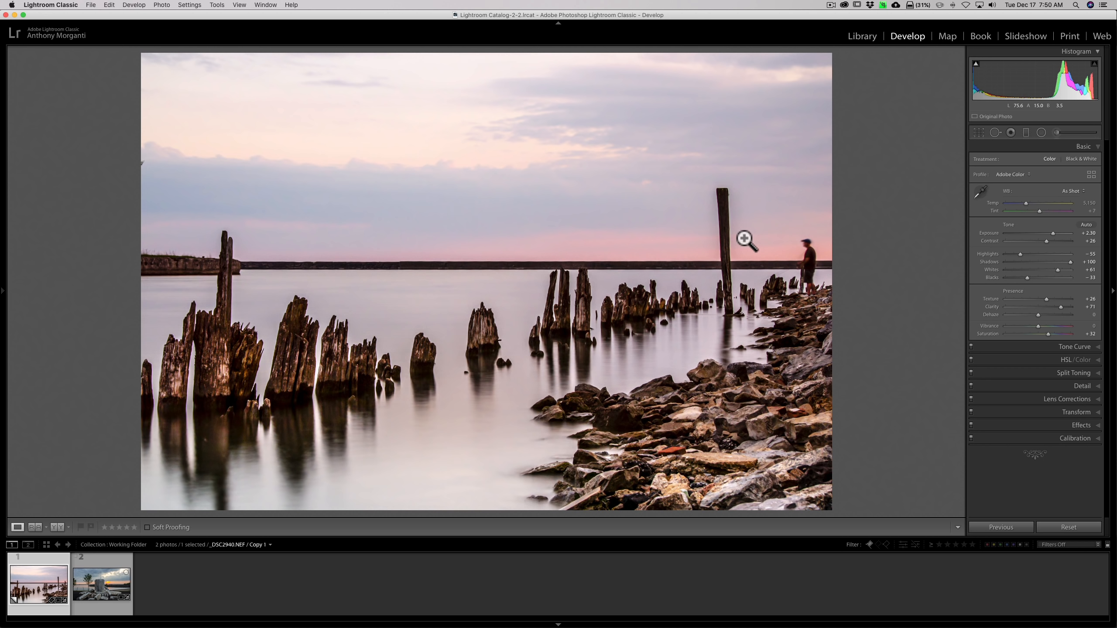
{"action": "left_click", "coordinate": [726, 215]}
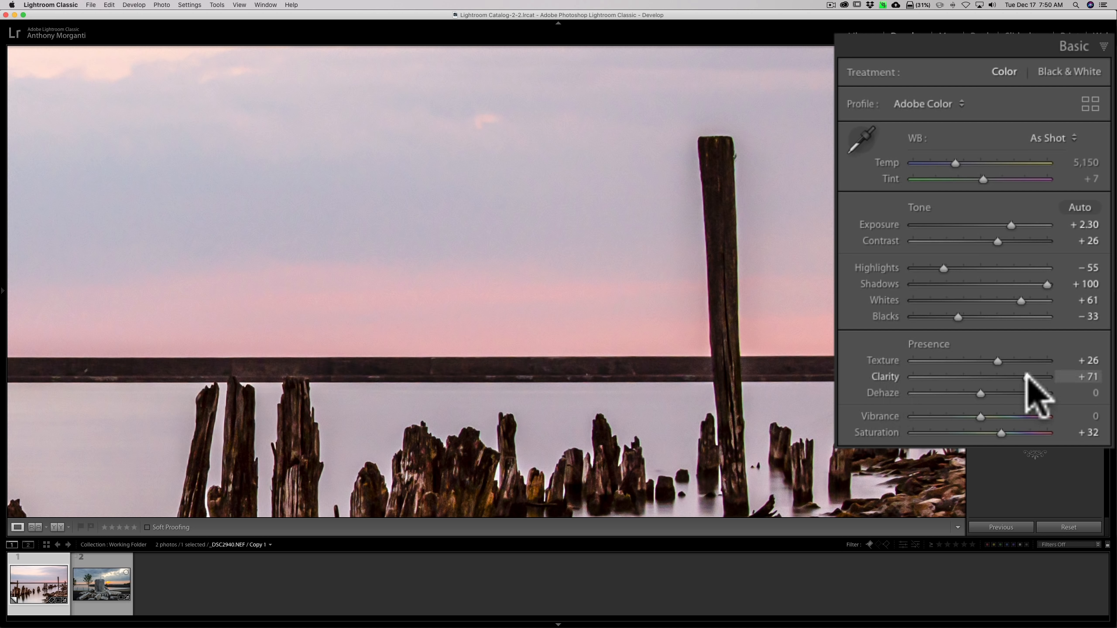
{"action": "left_click_drag", "start_coordinate": [1029, 377], "coordinate": [973, 377]}
{"action": "double_click", "coordinate": [880, 377]}
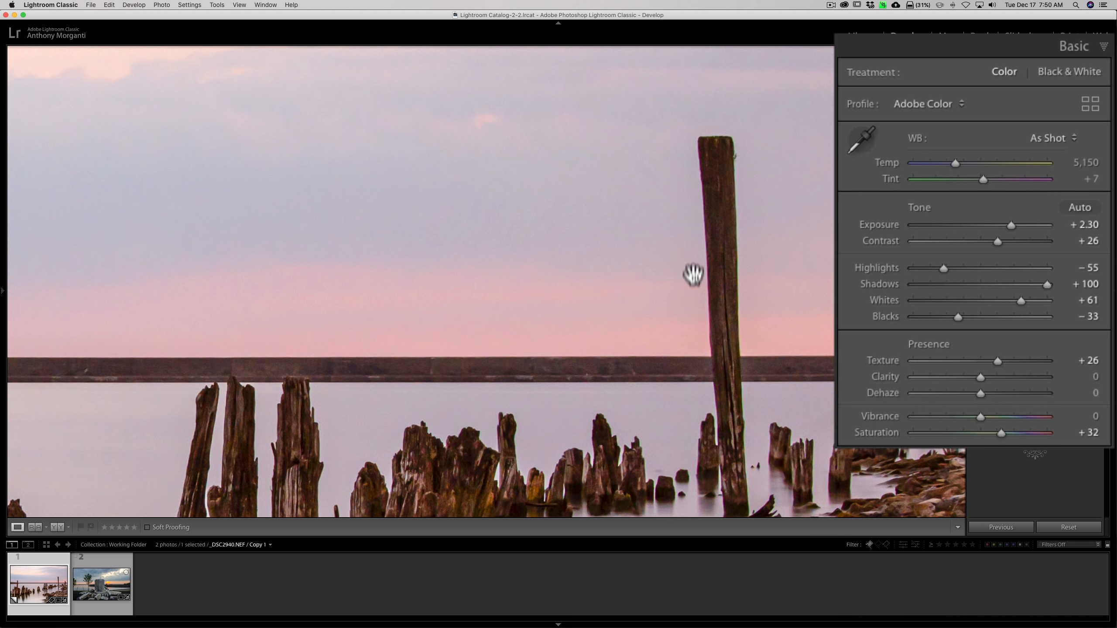
{"action": "double_click", "coordinate": [881, 240]}
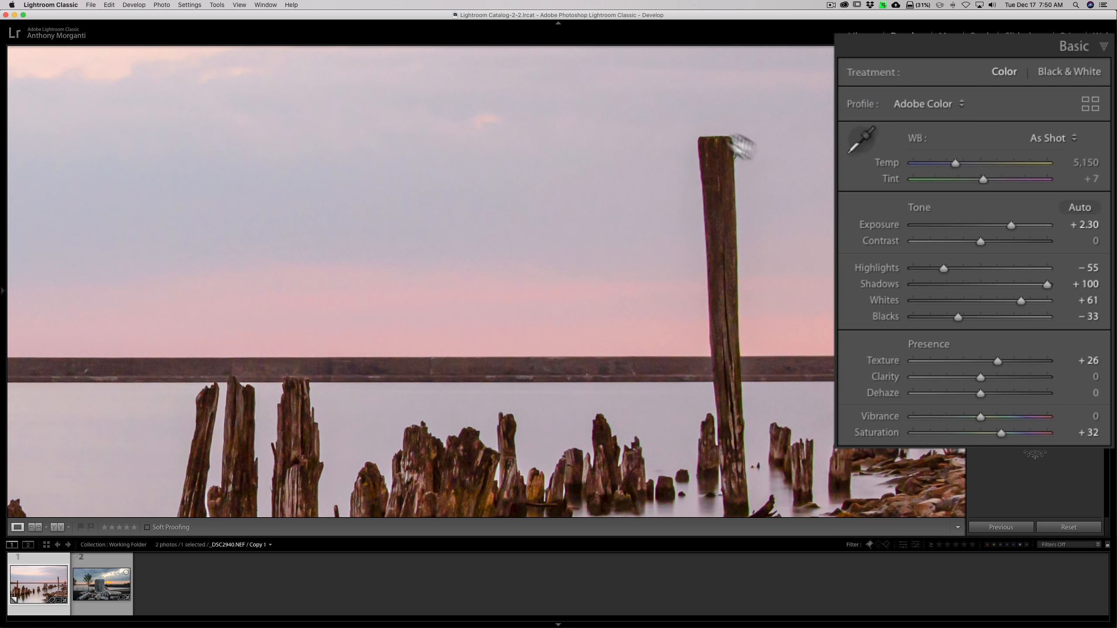
Compare the pier photo's before and after versions at full view.
{"action": "left_click", "coordinate": [691, 252]}
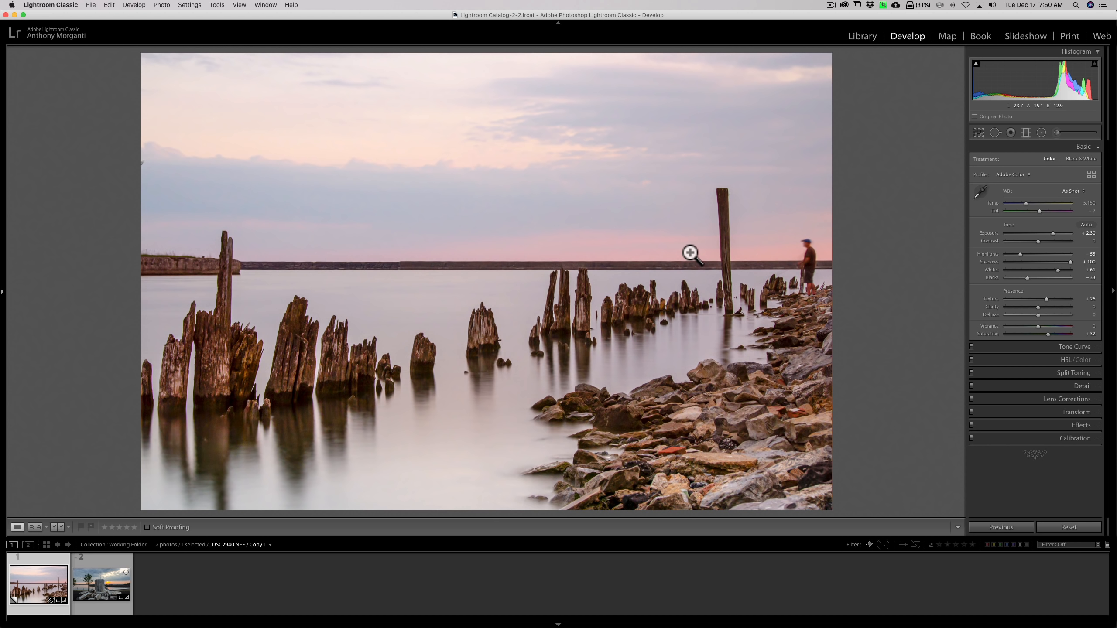
{"action": "key", "text": "backslash"}
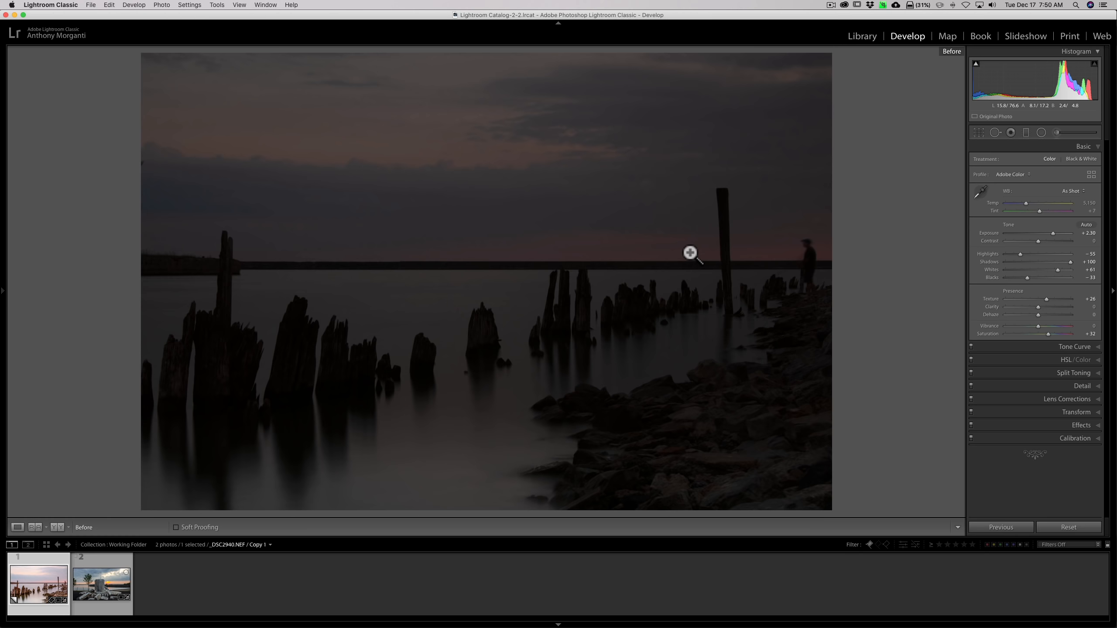
{"action": "key", "text": "backslash"}
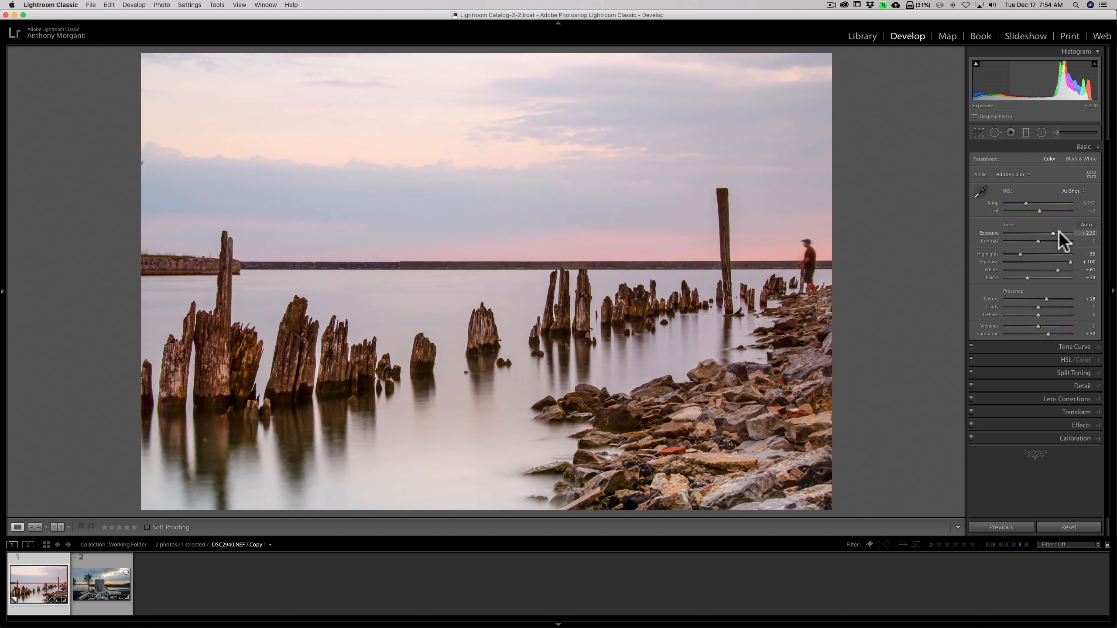
Switch to the second photo, the column ruins at sunset, and reset its Clarity and Contrast to 0.
{"action": "left_click", "coordinate": [89, 576]}
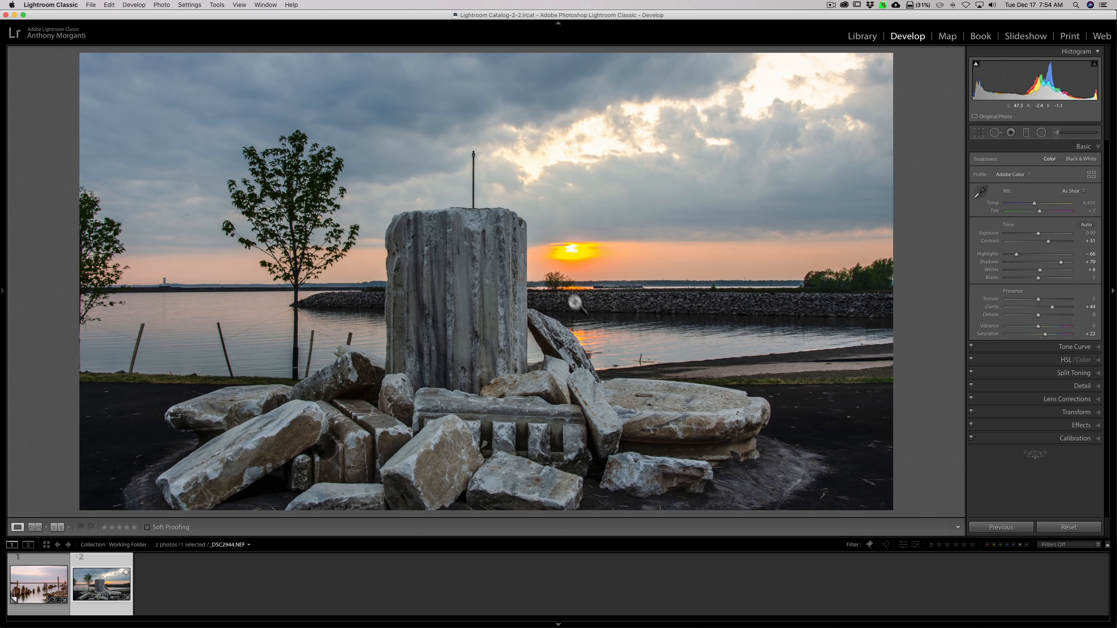
{"action": "left_click", "coordinate": [283, 366]}
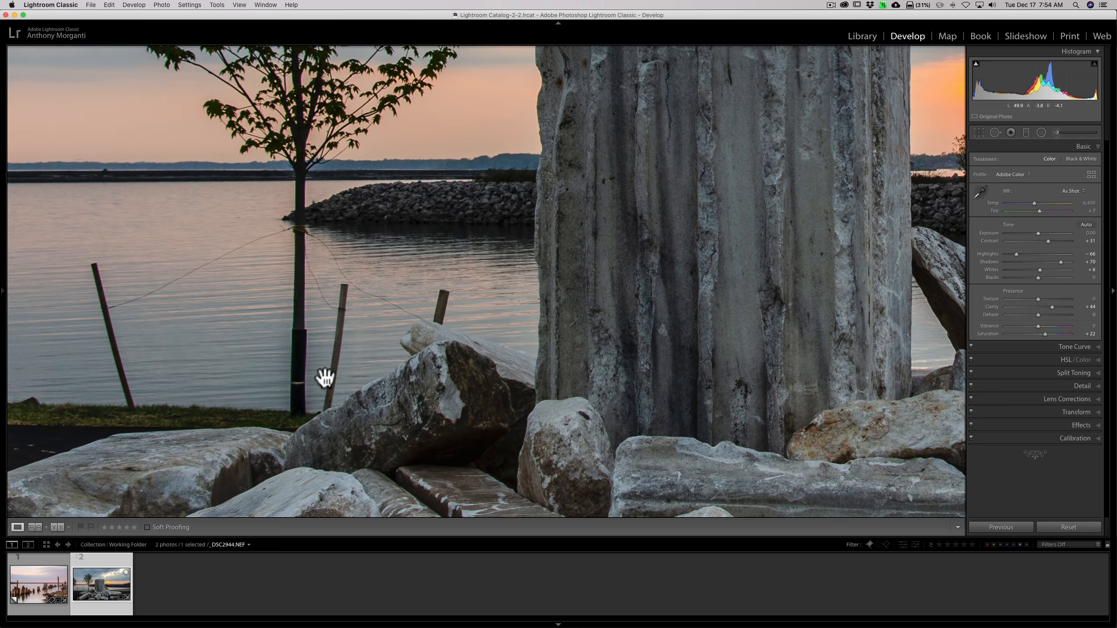
{"action": "left_click", "coordinate": [536, 350]}
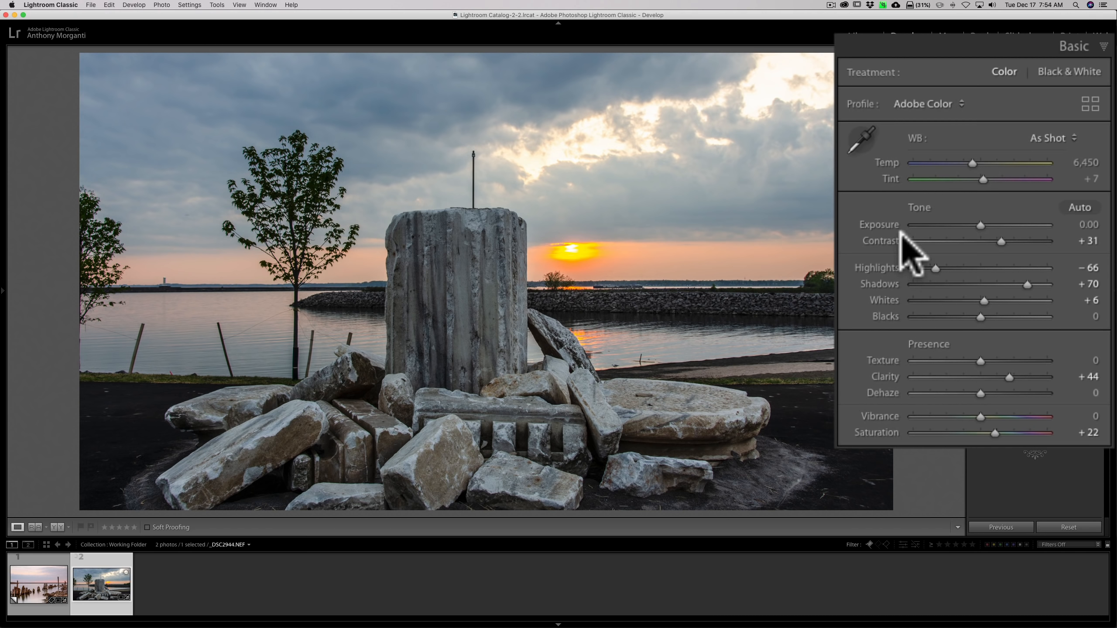
{"action": "left_click_drag", "start_coordinate": [1008, 374], "coordinate": [980, 378]}
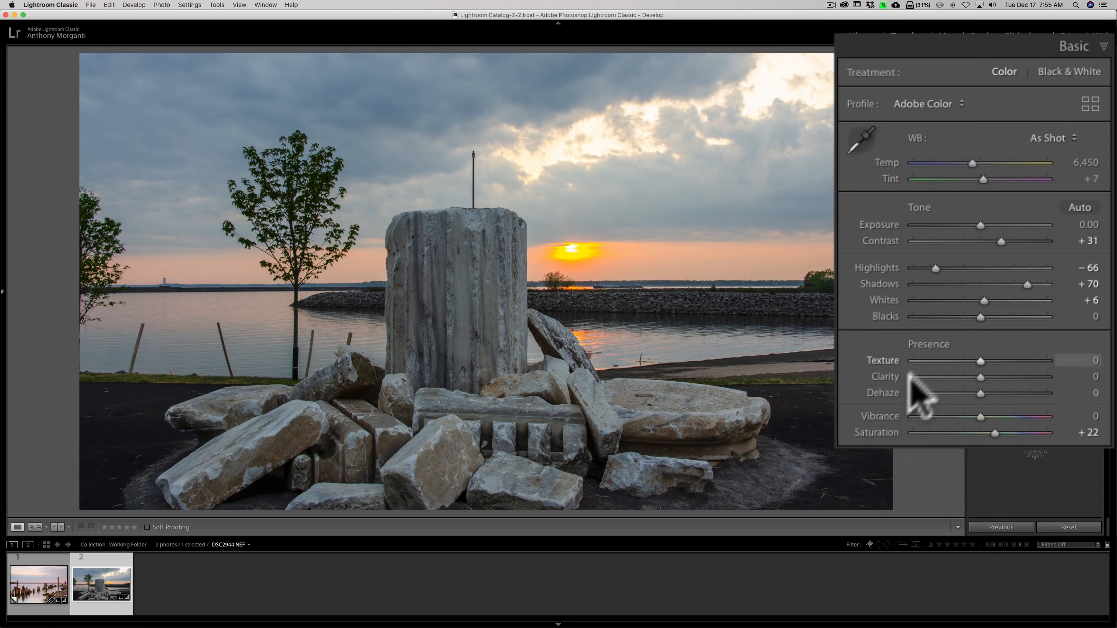
{"action": "left_click", "coordinate": [890, 377]}
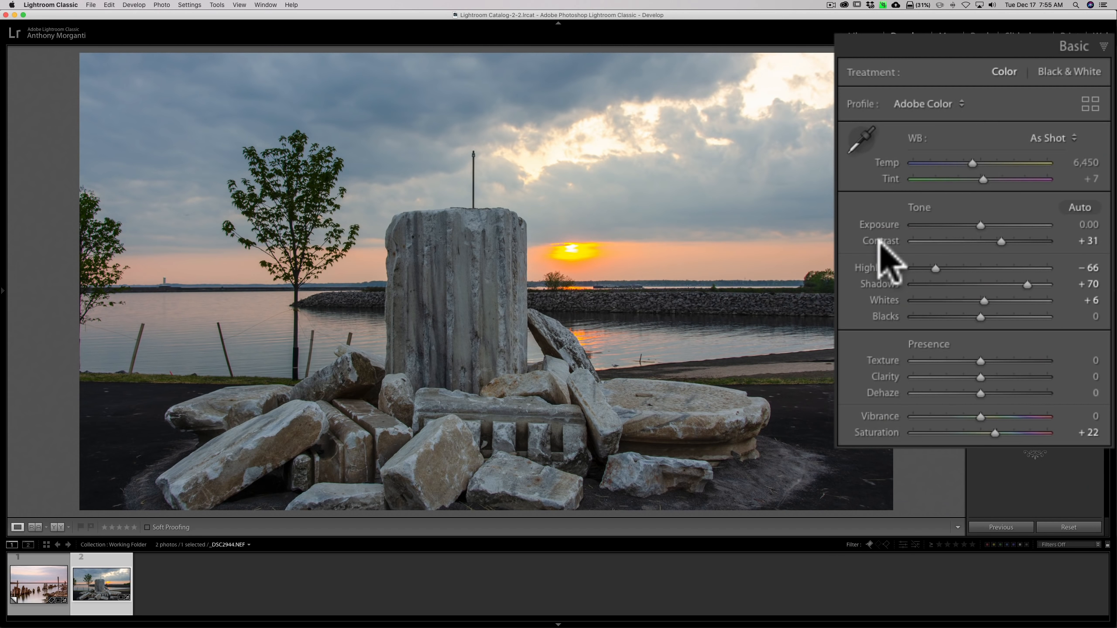
{"action": "double_click", "coordinate": [879, 240]}
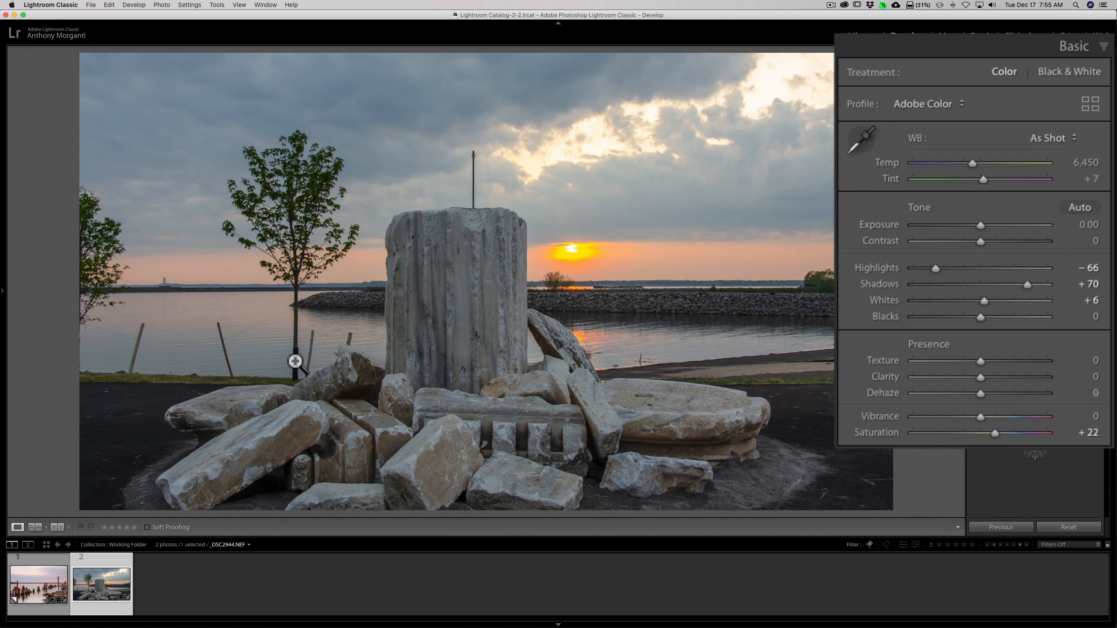
Reset all Tone and Presence slider groups of the second photo.
{"action": "left_click", "coordinate": [295, 362]}
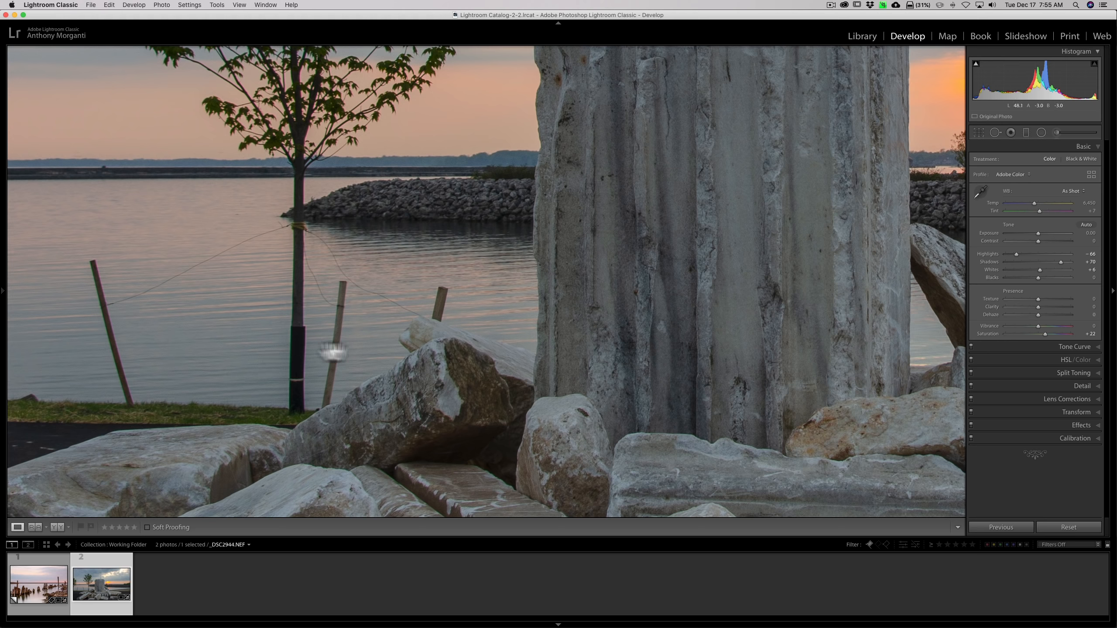
{"action": "left_click", "coordinate": [486, 353]}
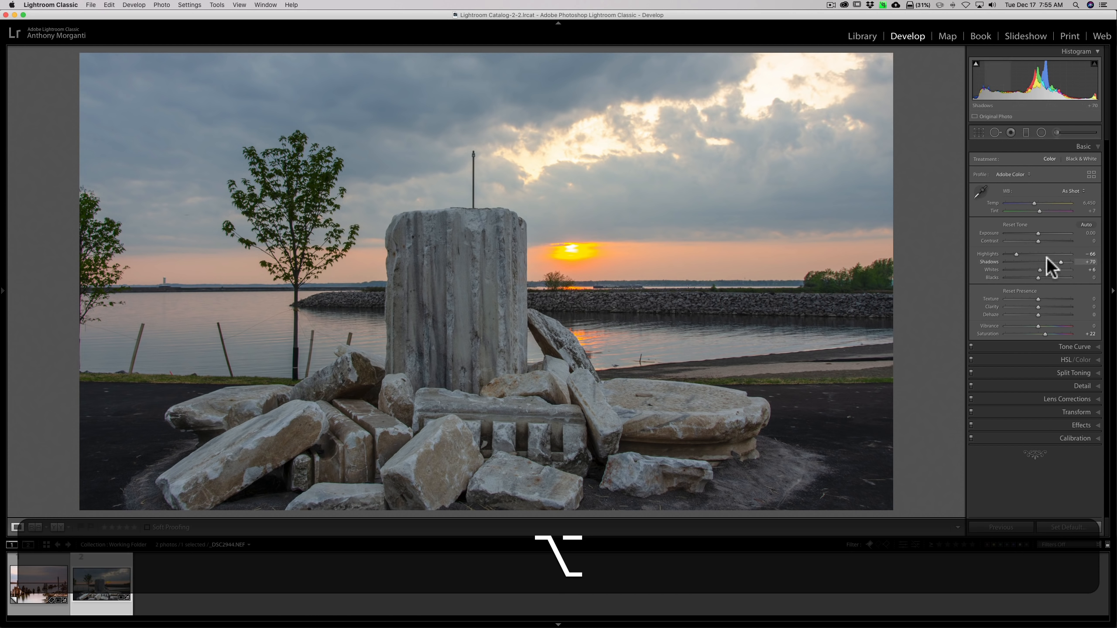
{"action": "left_click", "coordinate": [1014, 224], "text": "alt"}
{"action": "left_click", "coordinate": [1021, 291], "text": "alt"}
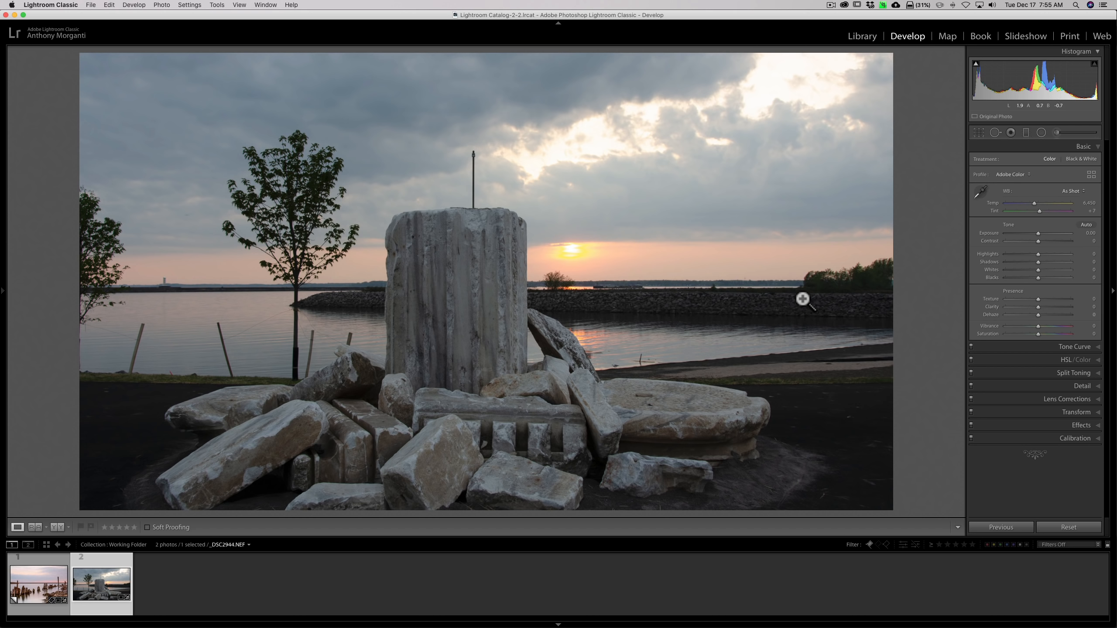
In the Tone Curve, add a midtone point on the RGB point curve and raise it to about 45.9 / 60.4 %.
{"action": "left_click", "coordinate": [1073, 347]}
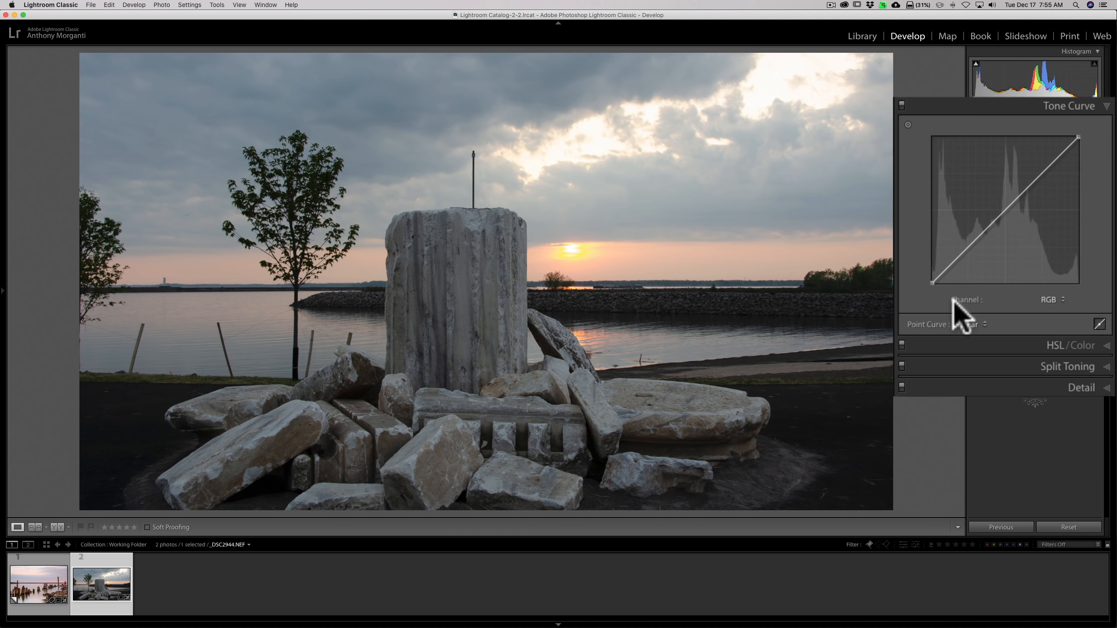
{"action": "left_click", "coordinate": [1099, 325]}
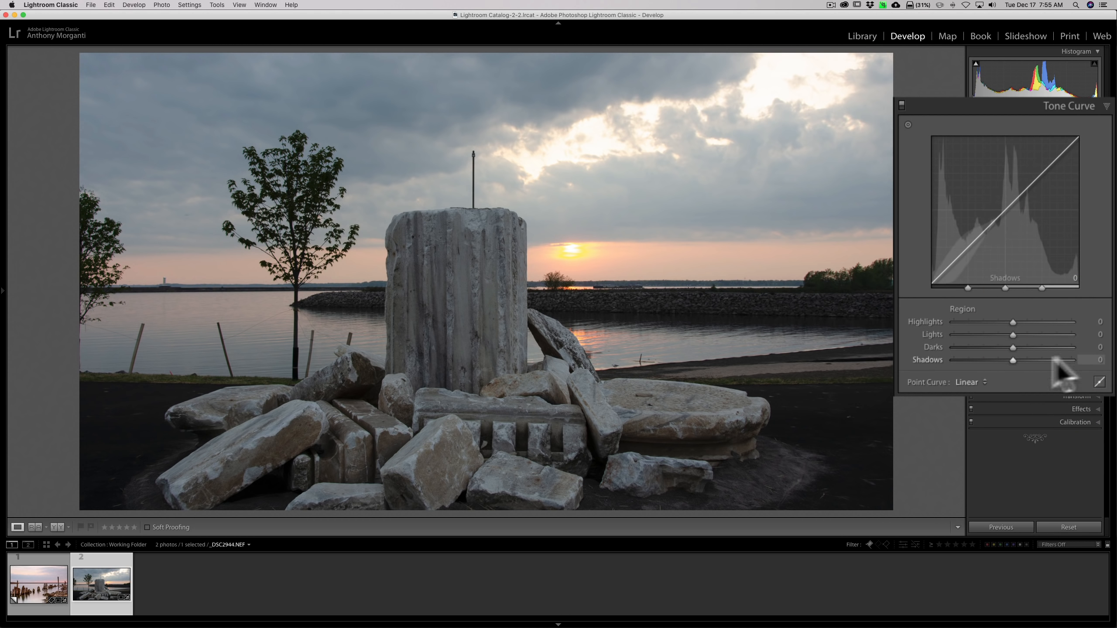
{"action": "left_click", "coordinate": [1098, 383]}
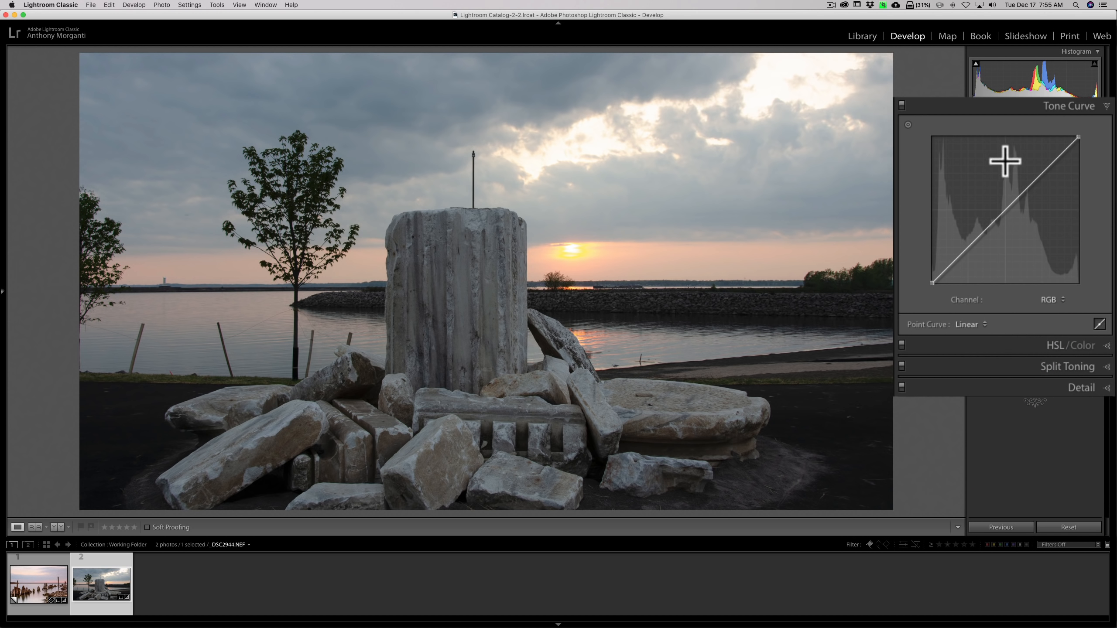
{"action": "left_click", "coordinate": [1007, 210]}
{"action": "left_click_drag", "start_coordinate": [1006, 211], "coordinate": [997, 195]}
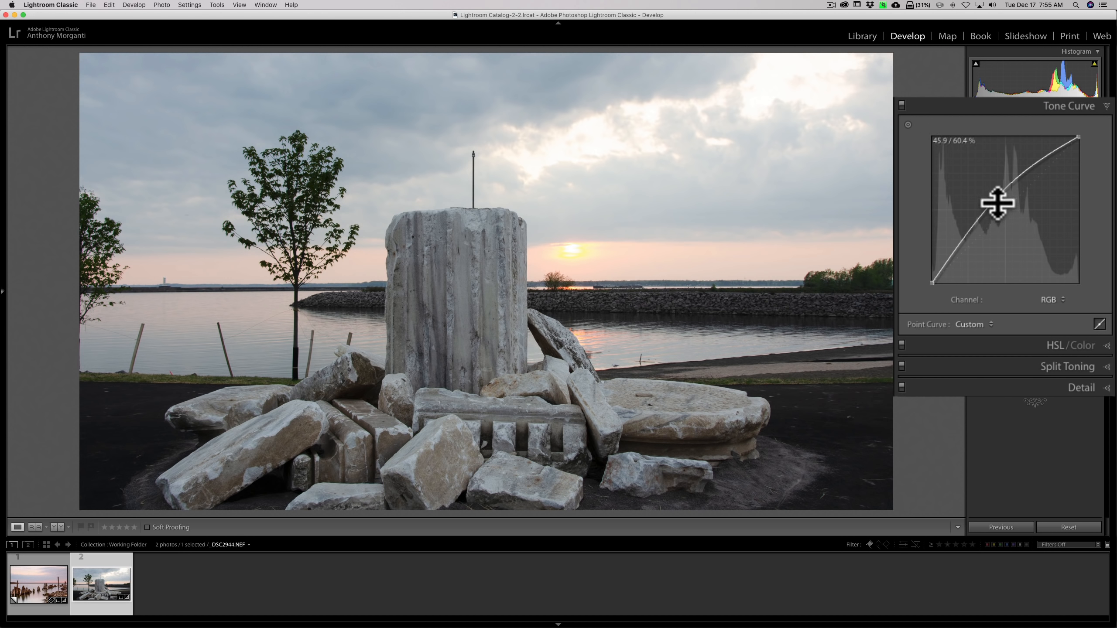
{"action": "left_click_drag", "start_coordinate": [999, 193], "coordinate": [995, 193]}
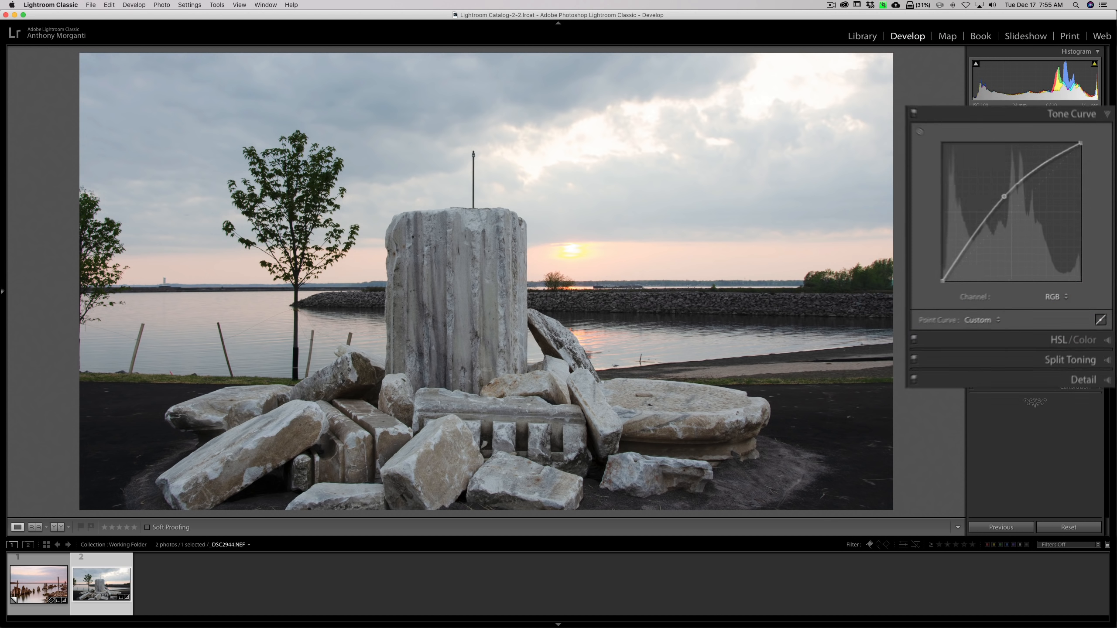
Set Highlights to -100 and Shadows to -24.
{"action": "left_click", "coordinate": [1084, 142]}
{"action": "left_click_drag", "start_coordinate": [979, 283], "coordinate": [919, 281]}
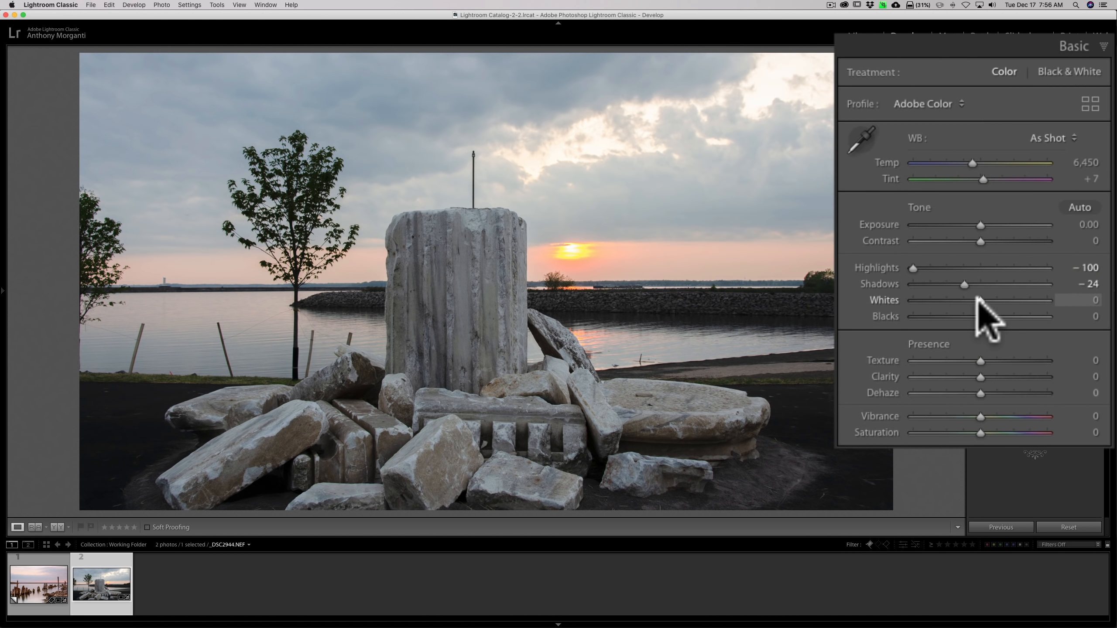
{"action": "left_click", "coordinate": [301, 363]}
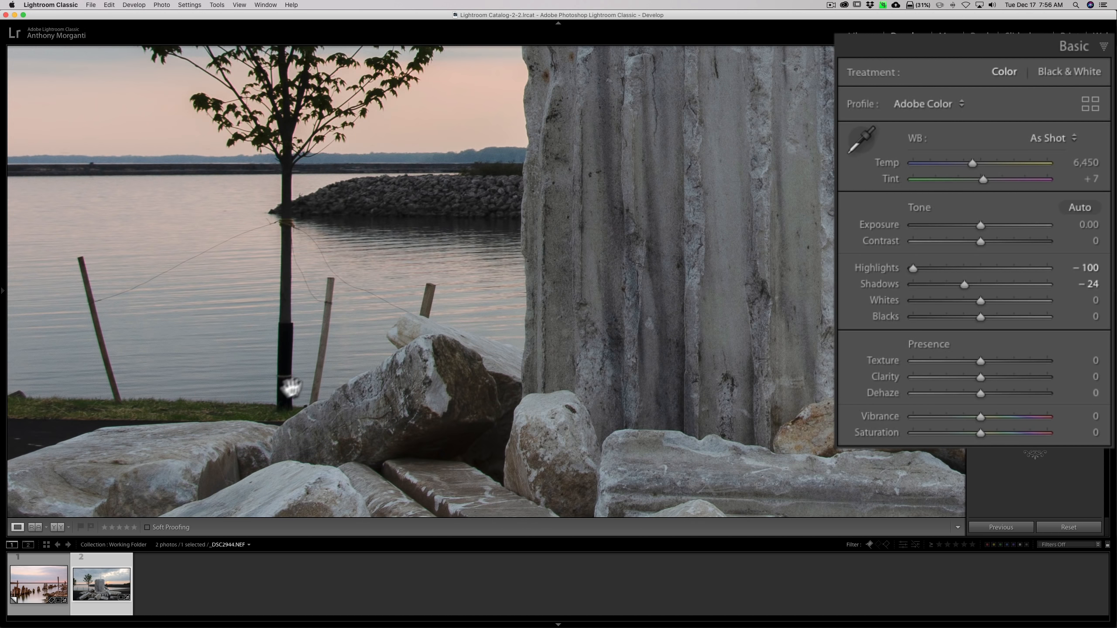
{"action": "left_click", "coordinate": [291, 387]}
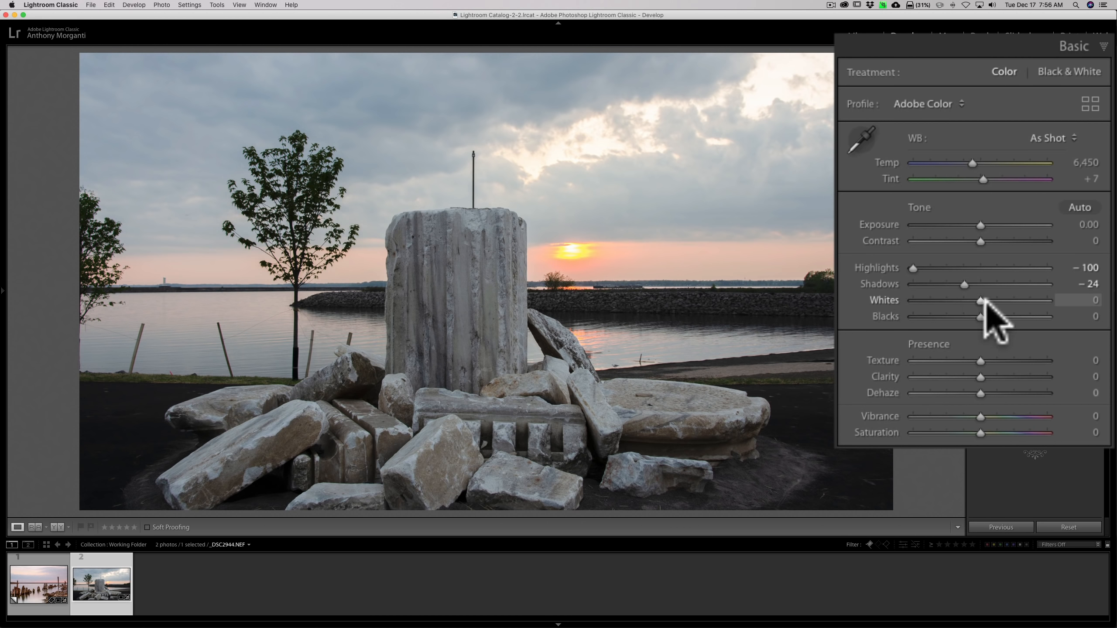
Set Whites to +12 and Blacks to -5, and raise Saturation to +13.
{"action": "left_click_drag", "start_coordinate": [984, 300], "coordinate": [977, 318]}
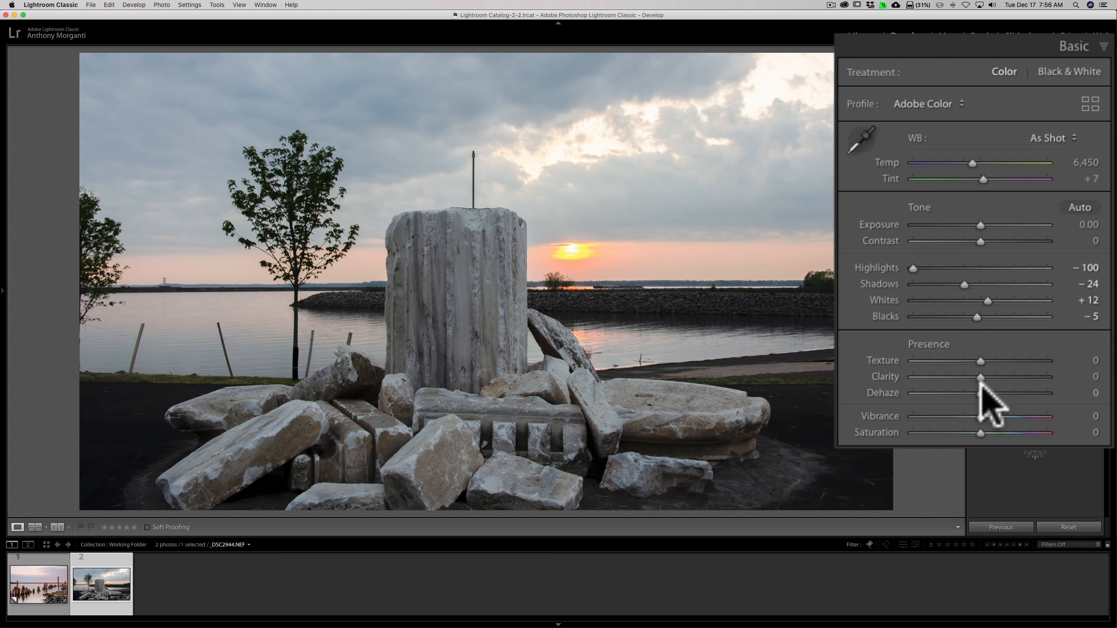
{"action": "mouse_move", "coordinate": [984, 434]}
{"action": "left_mouse_down"}
{"action": "mouse_move", "coordinate": [997, 432]}
{"action": "mouse_move", "coordinate": [986, 433]}
{"action": "left_mouse_up"}
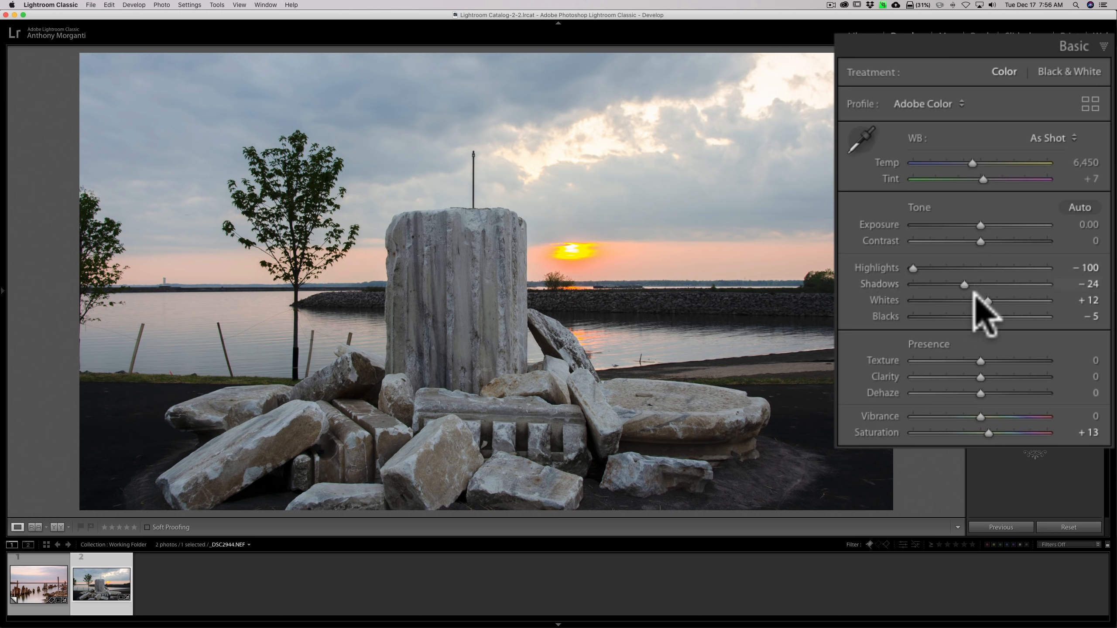
Raise Shadows to +50.
{"action": "left_click_drag", "start_coordinate": [963, 283], "coordinate": [1009, 284]}
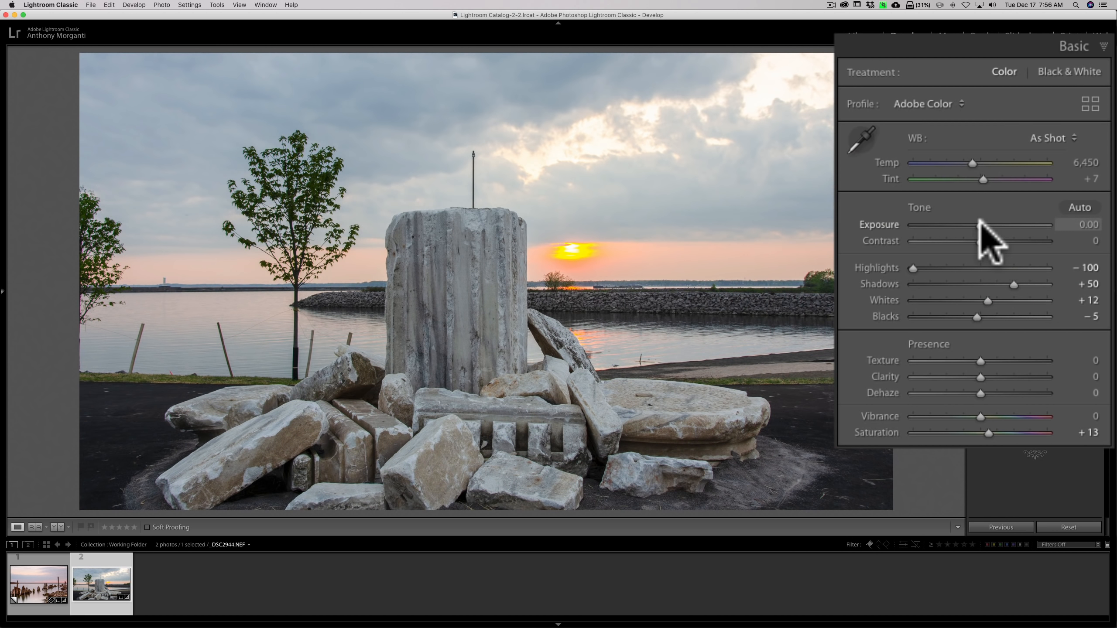
{"action": "mouse_move", "coordinate": [979, 225]}
{"action": "left_mouse_down"}
{"action": "mouse_move", "coordinate": [967, 225]}
{"action": "mouse_move", "coordinate": [979, 224]}
{"action": "left_mouse_up"}
{"action": "double_click", "coordinate": [889, 225]}
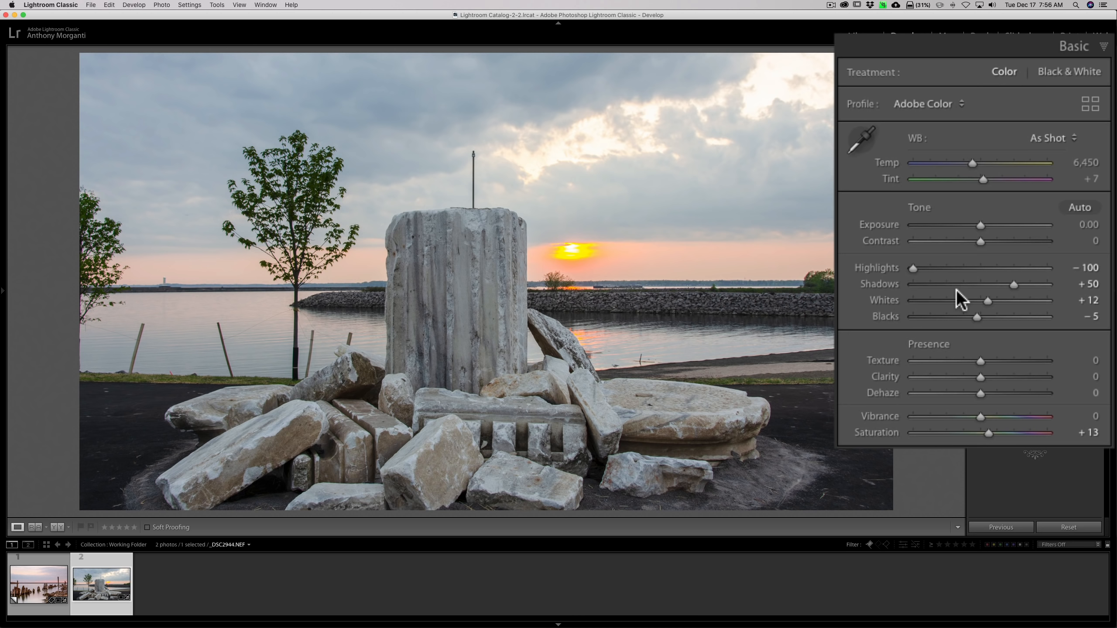
Set Clarity to +22 and raise Contrast slightly.
{"action": "mouse_move", "coordinate": [981, 377]}
{"action": "left_mouse_down"}
{"action": "mouse_move", "coordinate": [1066, 372]}
{"action": "mouse_move", "coordinate": [991, 373]}
{"action": "left_mouse_up"}
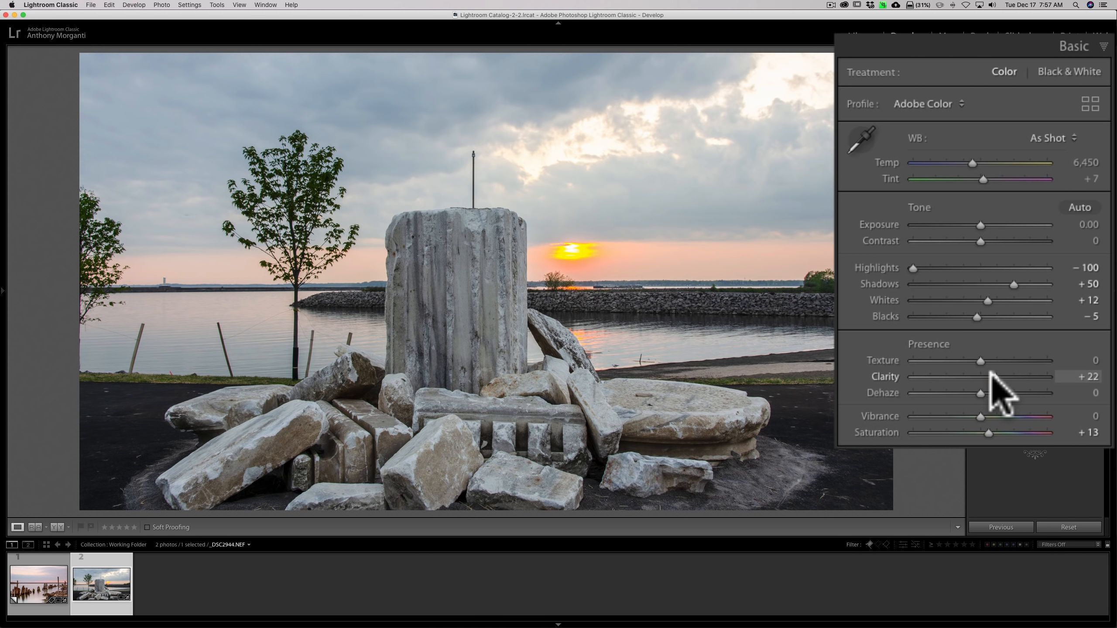
{"action": "left_click", "coordinate": [983, 242]}
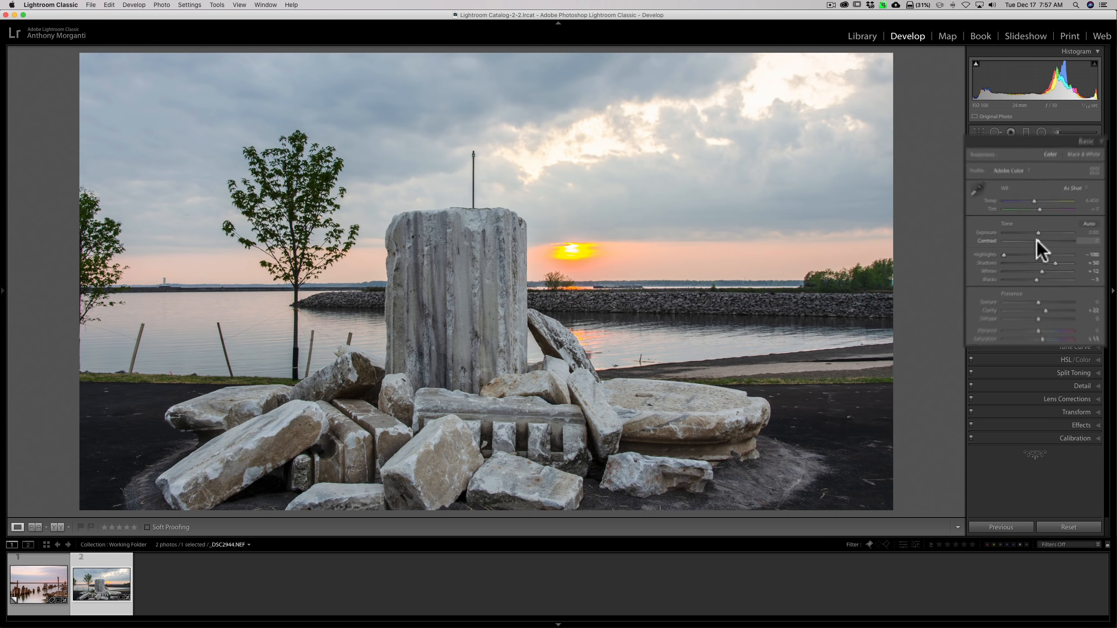
{"action": "left_click_drag", "start_coordinate": [1038, 242], "coordinate": [1038, 242]}
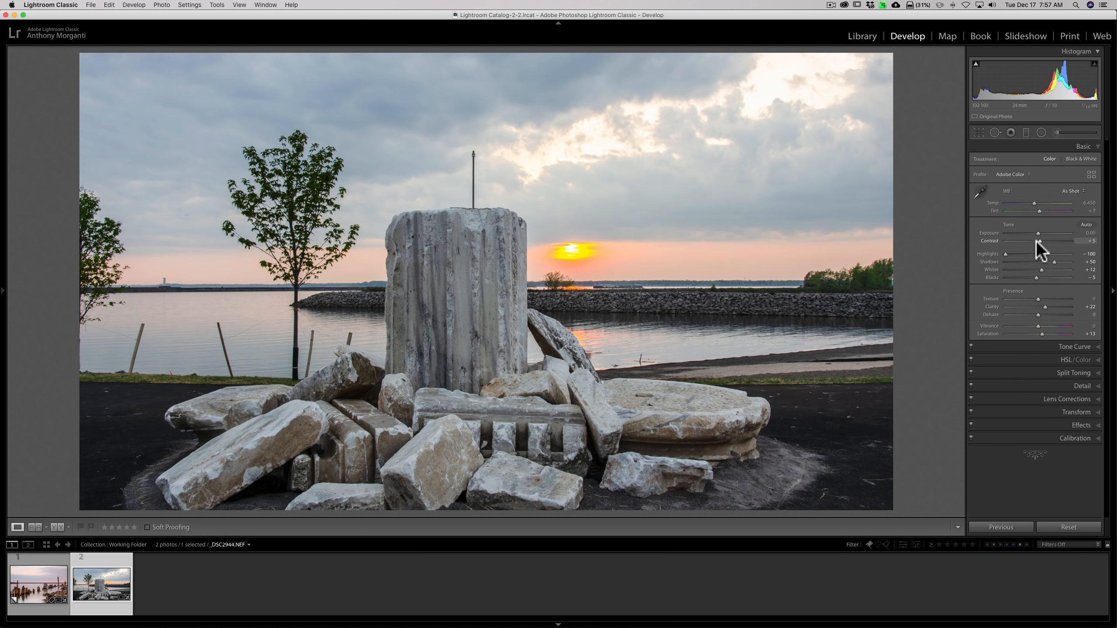